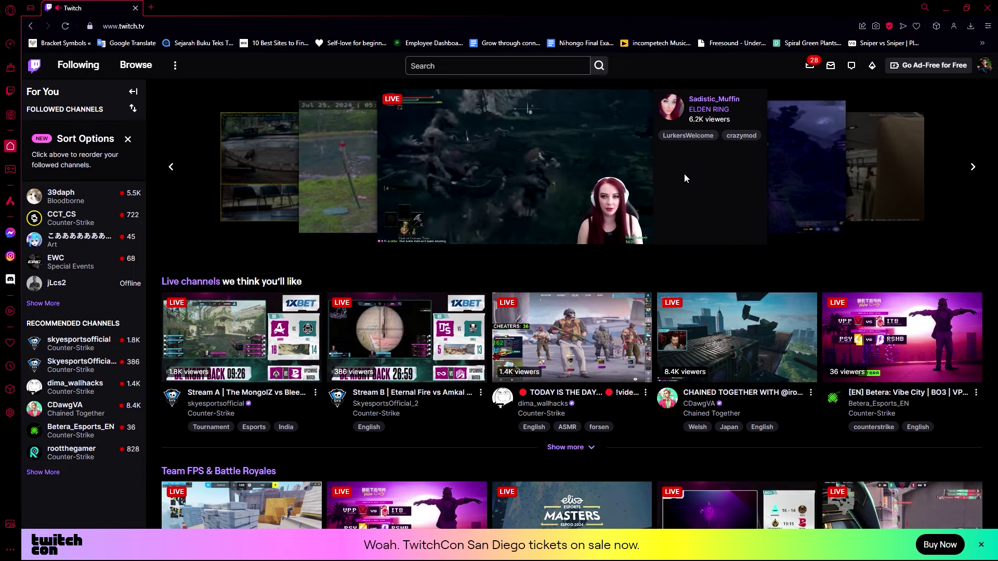
Open CDawgVA's live Chained Together stream from the Live channels row on the Twitch home page
click(740, 338)
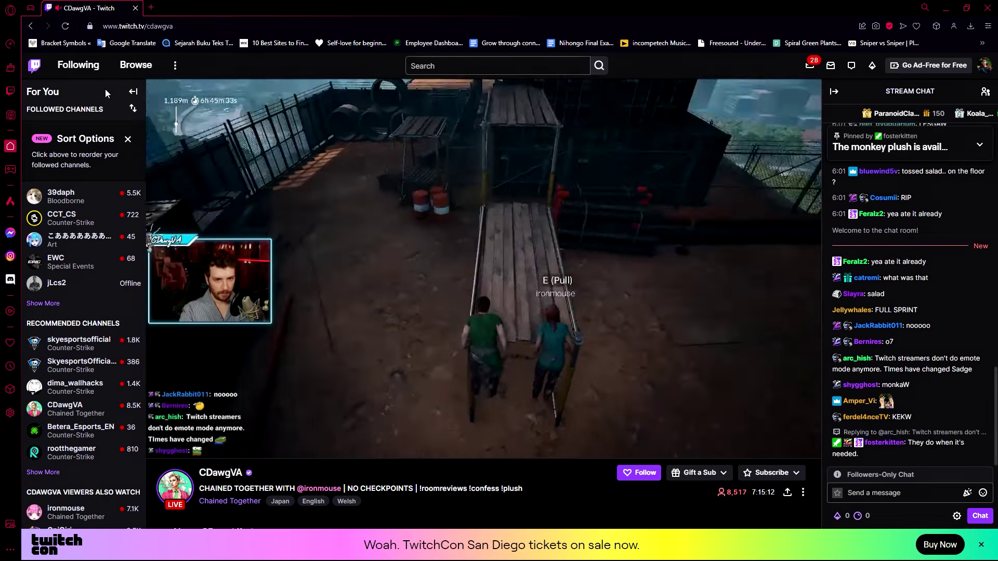
Scroll CDawgVA's channel page to the About section, then go back home with the stream in a mini player
scroll(331, 268, down, 10)
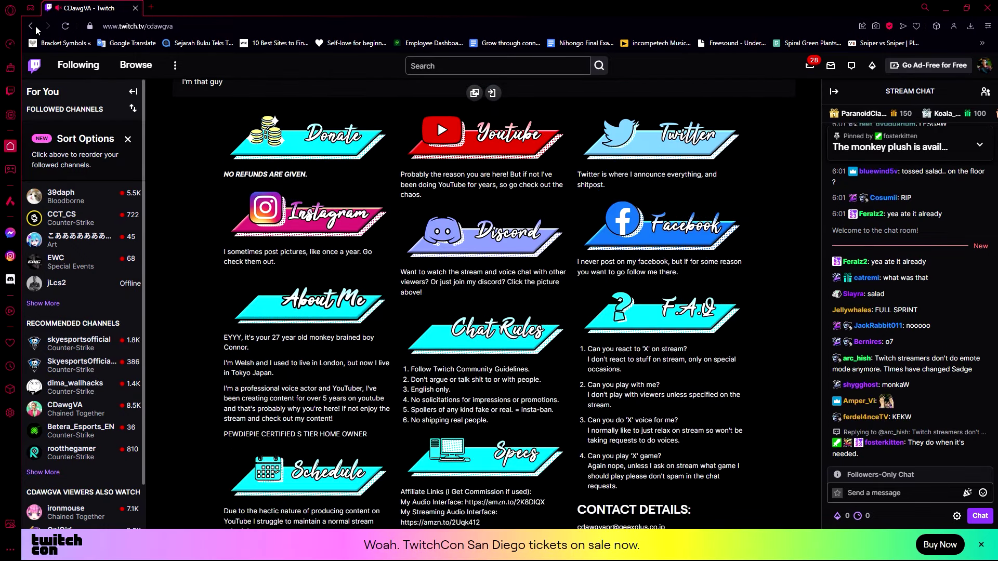
click(35, 26)
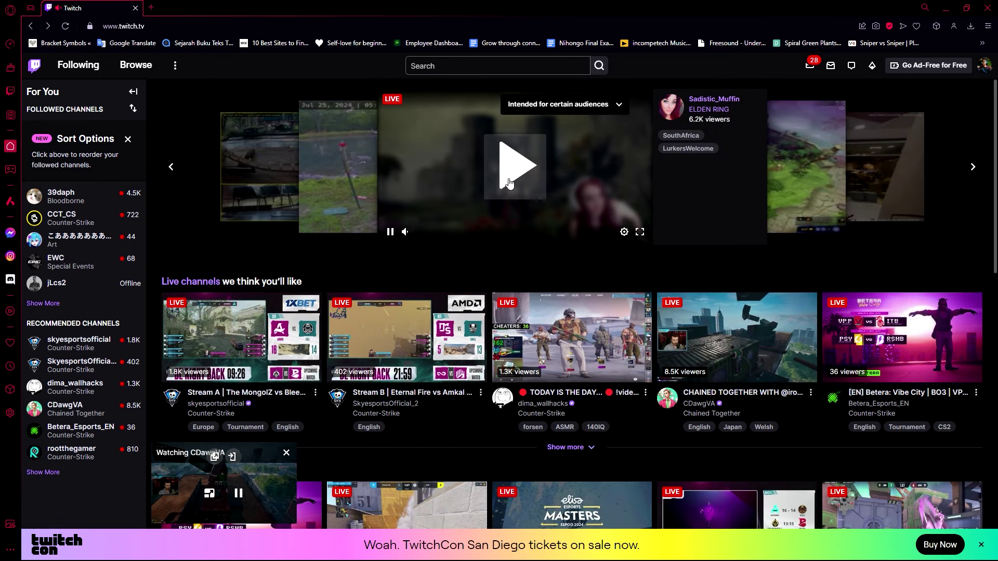
Play and open Sadistic_Muffin's featured Elden Ring stream through its pre-roll ad, then switch windows
click(509, 183)
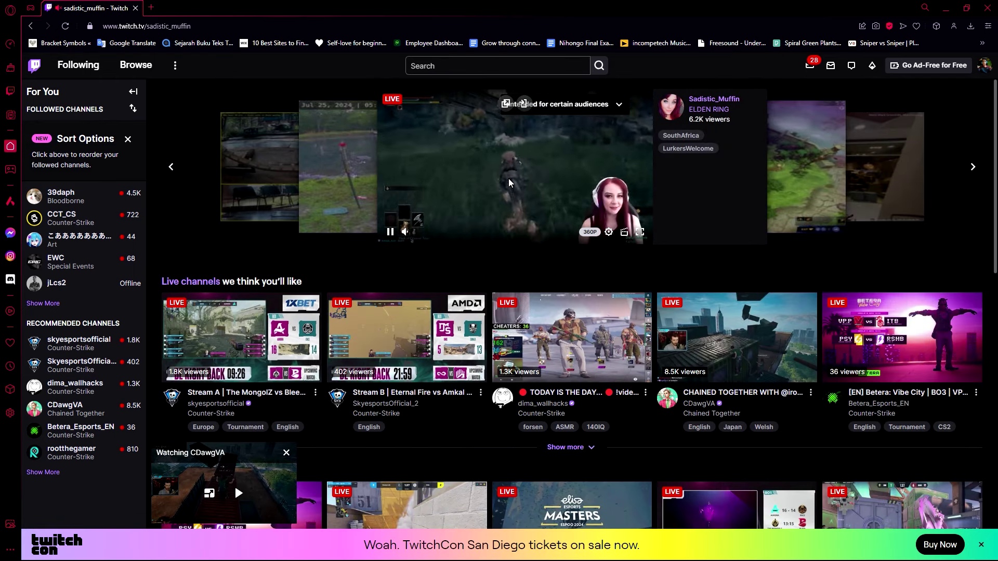
click(508, 180)
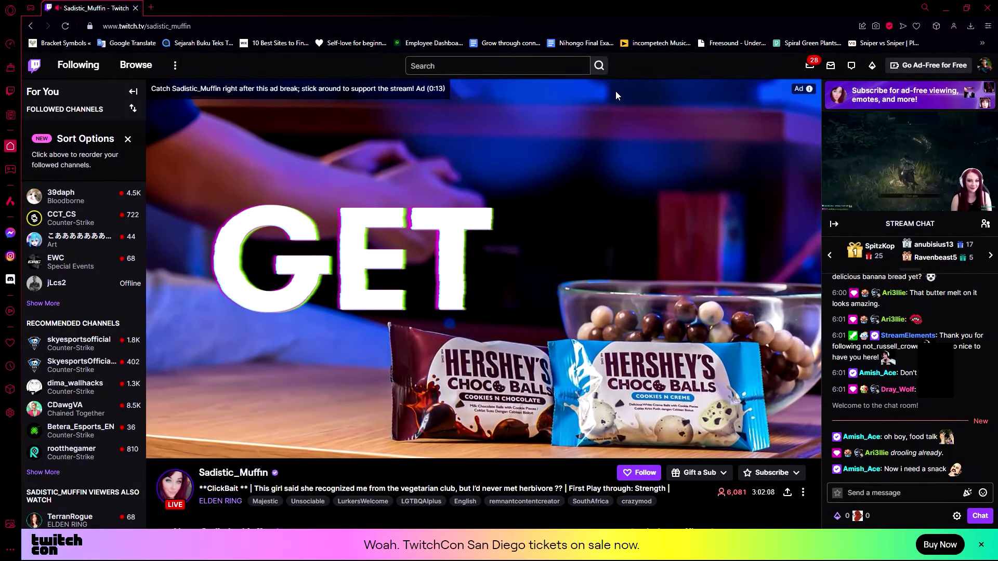
key(super+e)
key(alt+Tab)
key(alt+Tab)
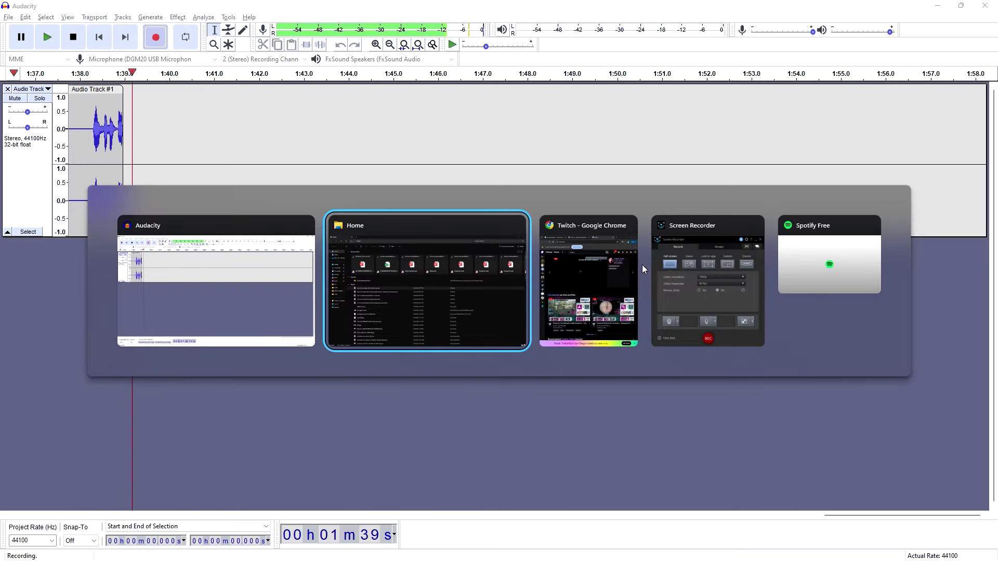
Bring the Chrome window with Twitch forward and pause the featured carousel stream
key(super+Up)
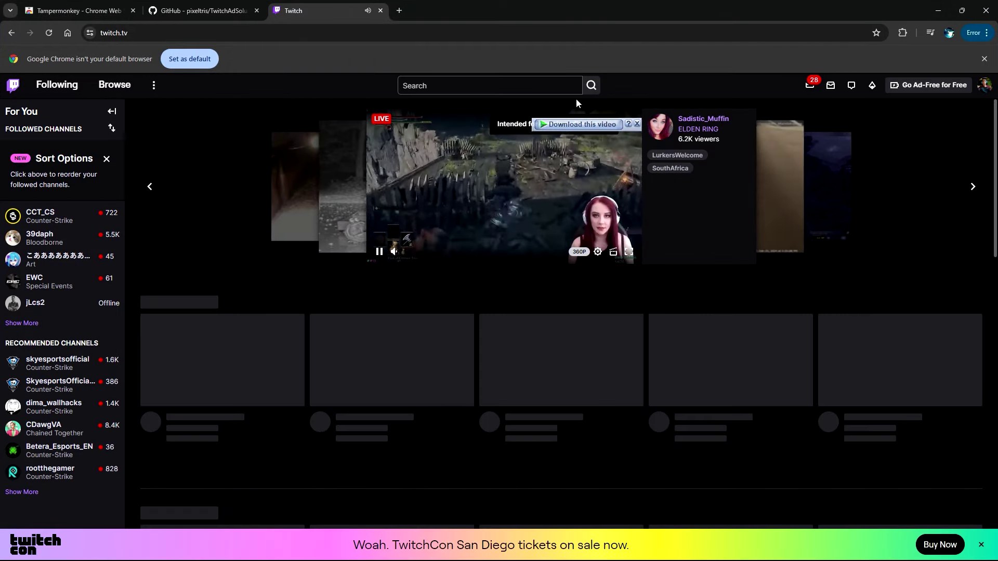
click(380, 252)
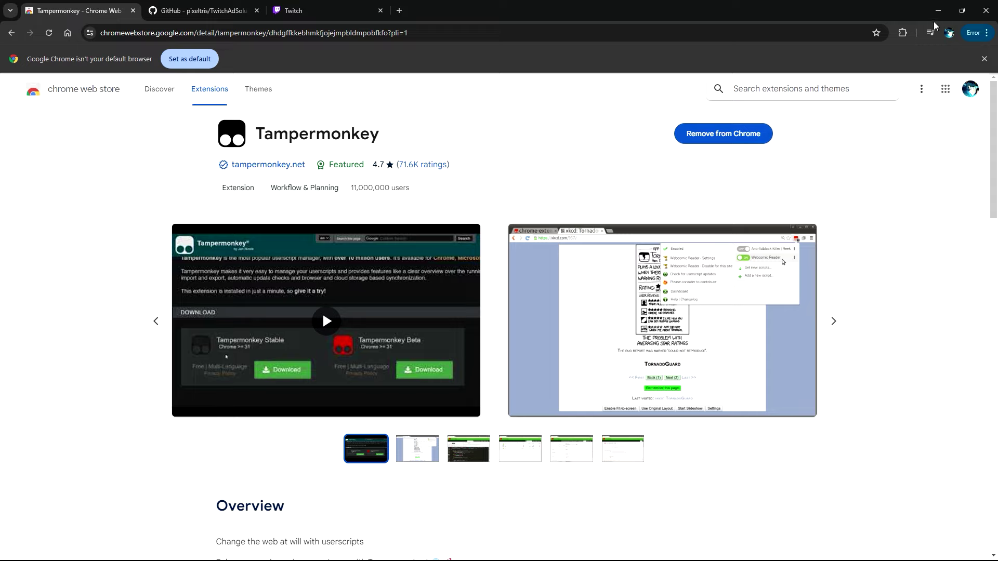
Check the extensions list, then remove Tampermonkey from Chrome and close the uninstall survey
click(903, 33)
scroll(818, 172, down, 2)
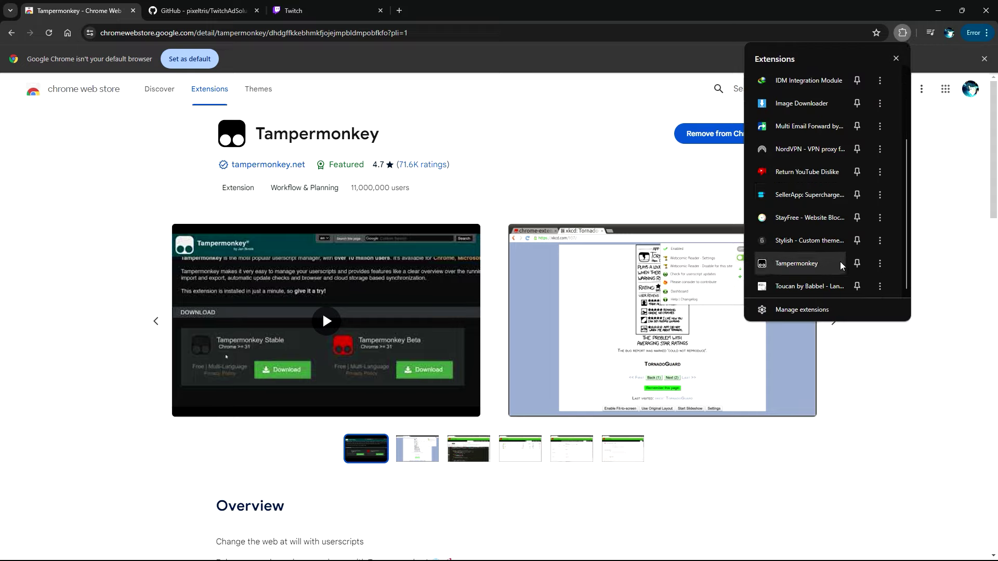
click(567, 165)
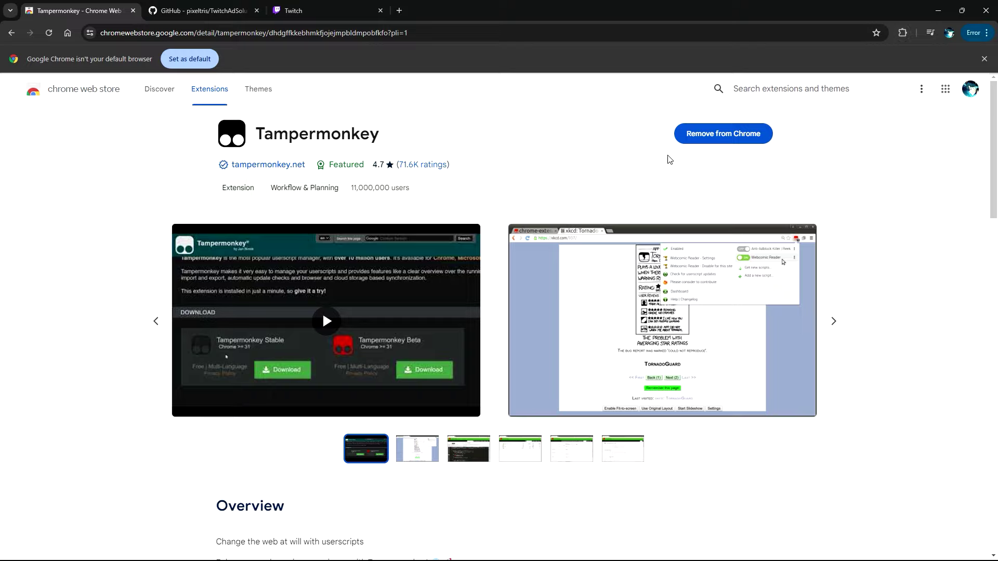
click(697, 143)
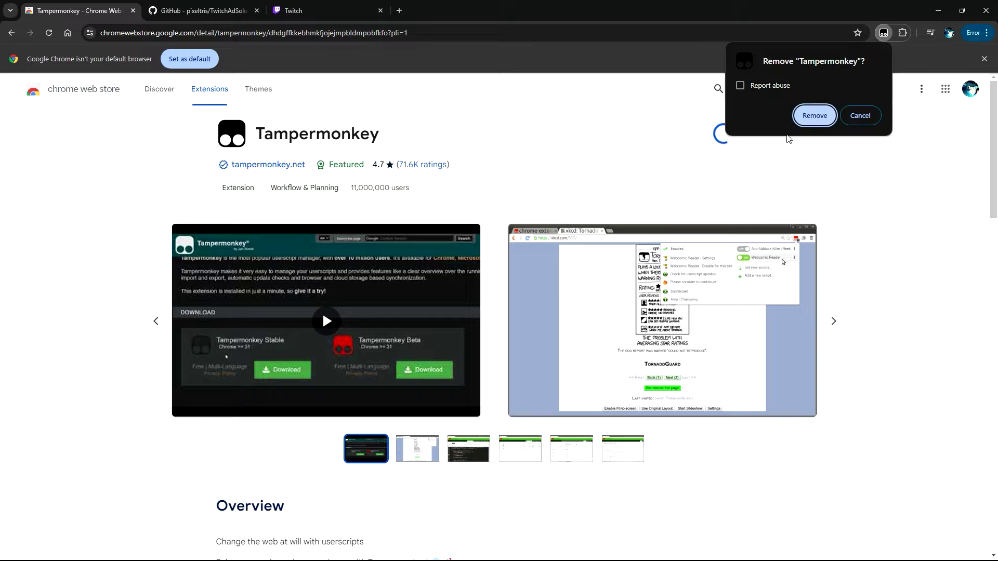
click(826, 122)
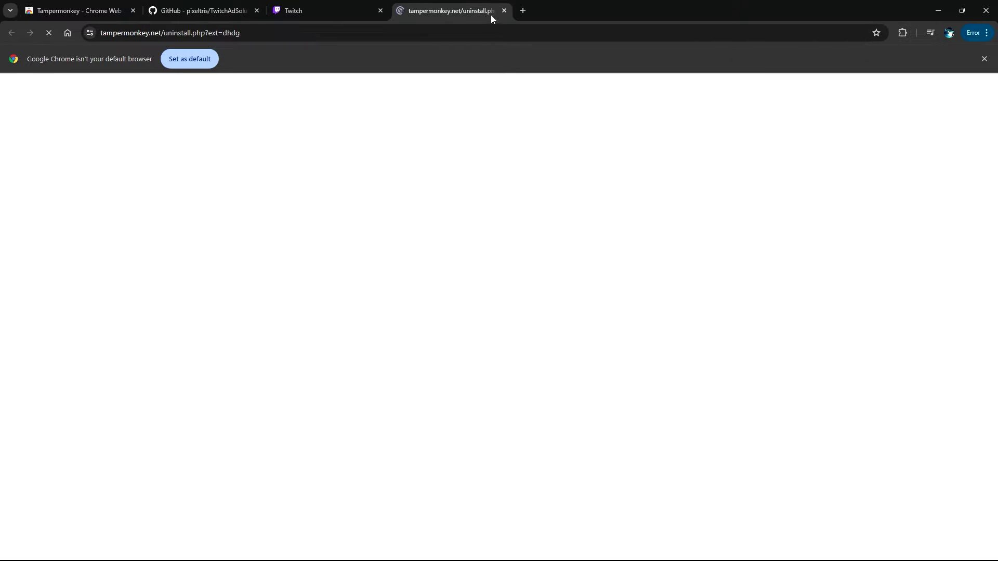
click(504, 11)
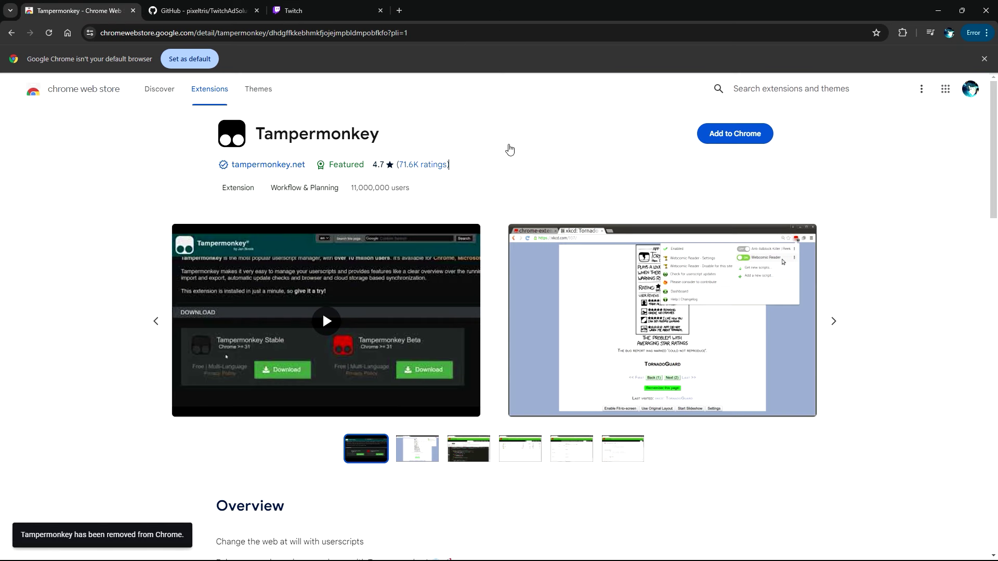
Add Tampermonkey back to Chrome and dismiss the extension-added notice
click(733, 134)
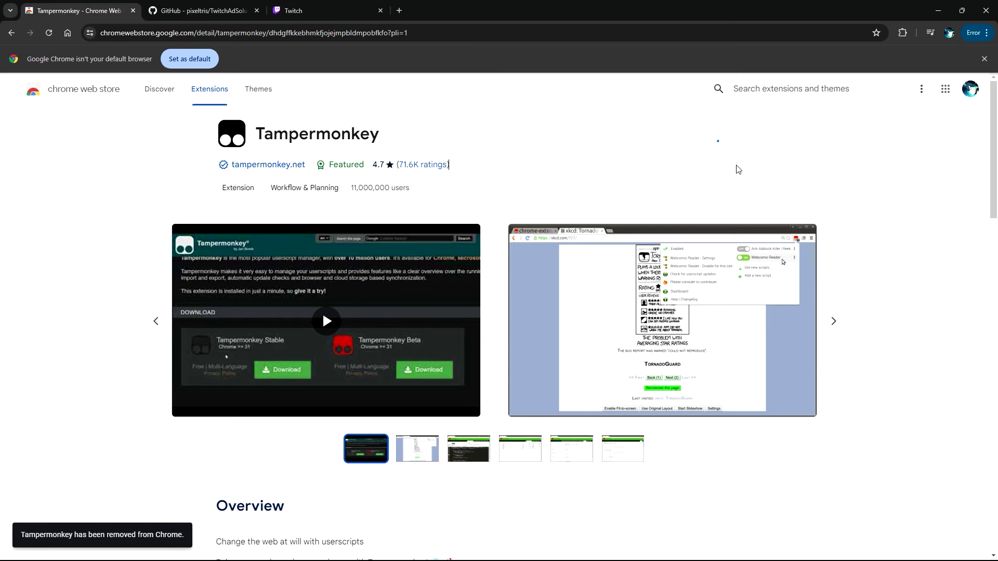
click(531, 155)
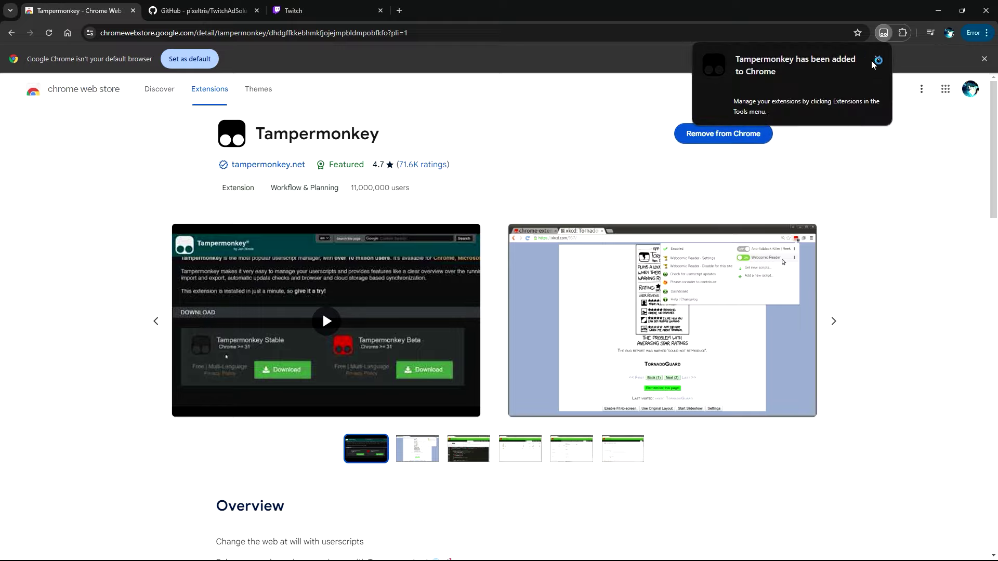
click(874, 60)
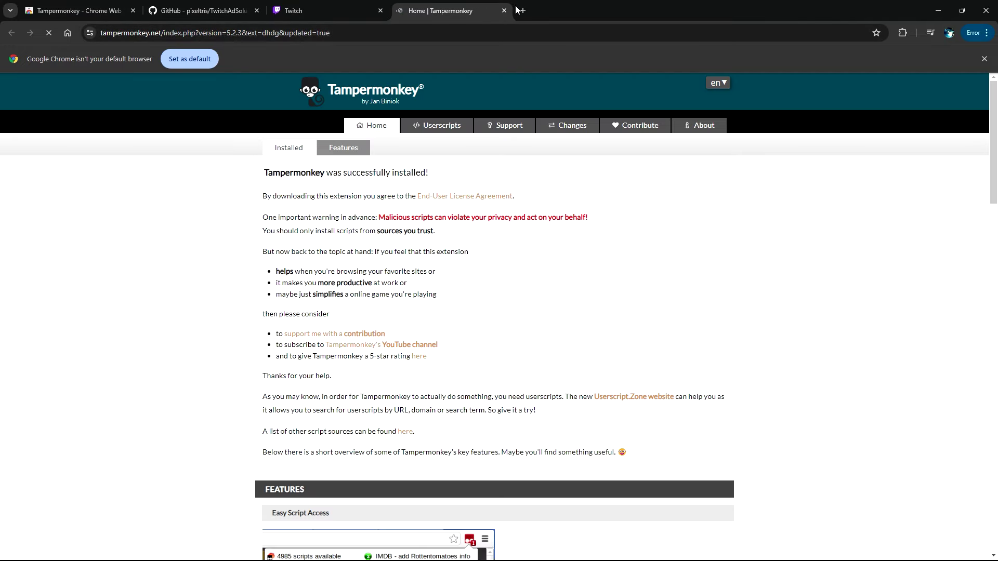
Close the Tampermonkey welcome tab, open Sadistic_Muffin's featured stream, then return home and pause the carousel
click(504, 11)
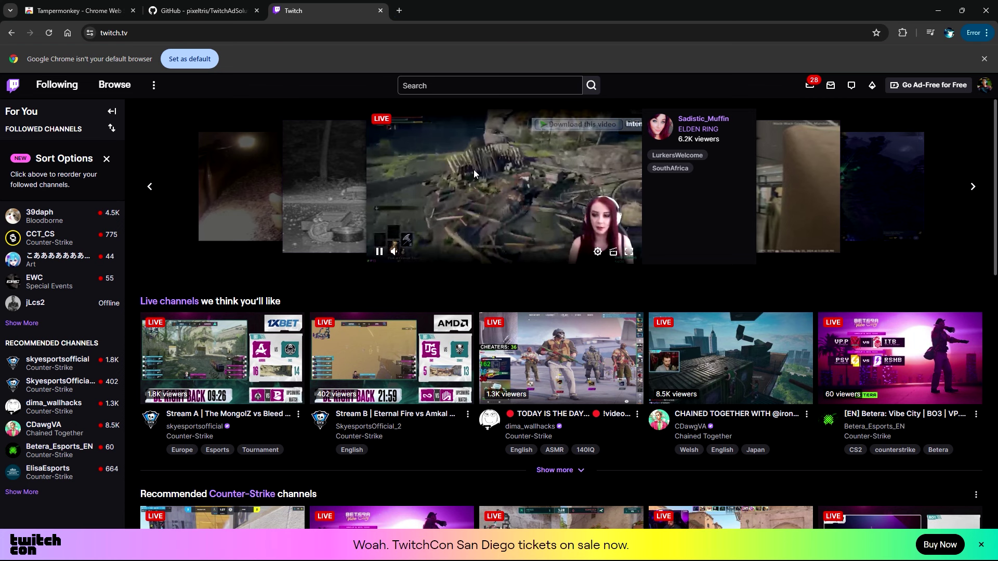
click(578, 221)
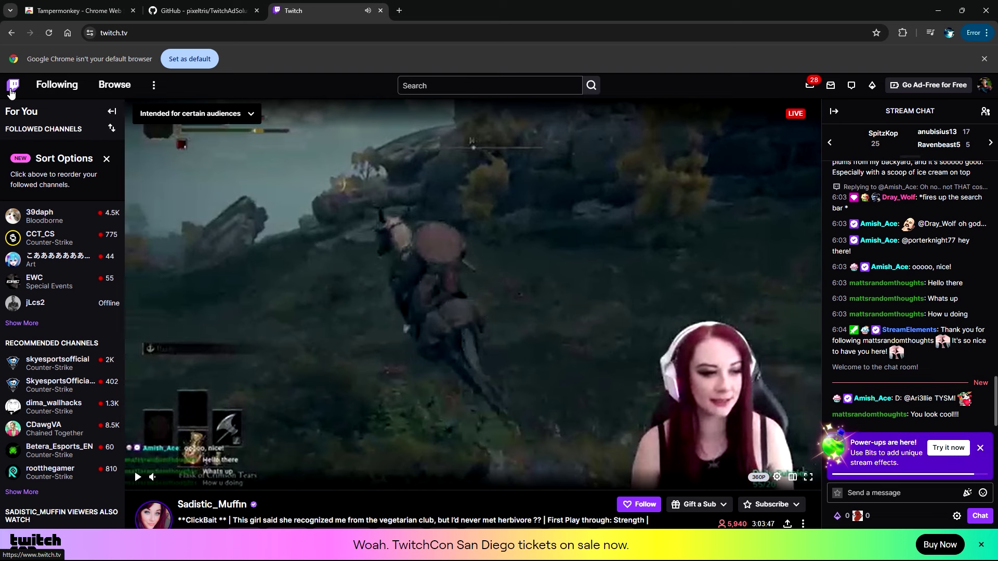
click(11, 87)
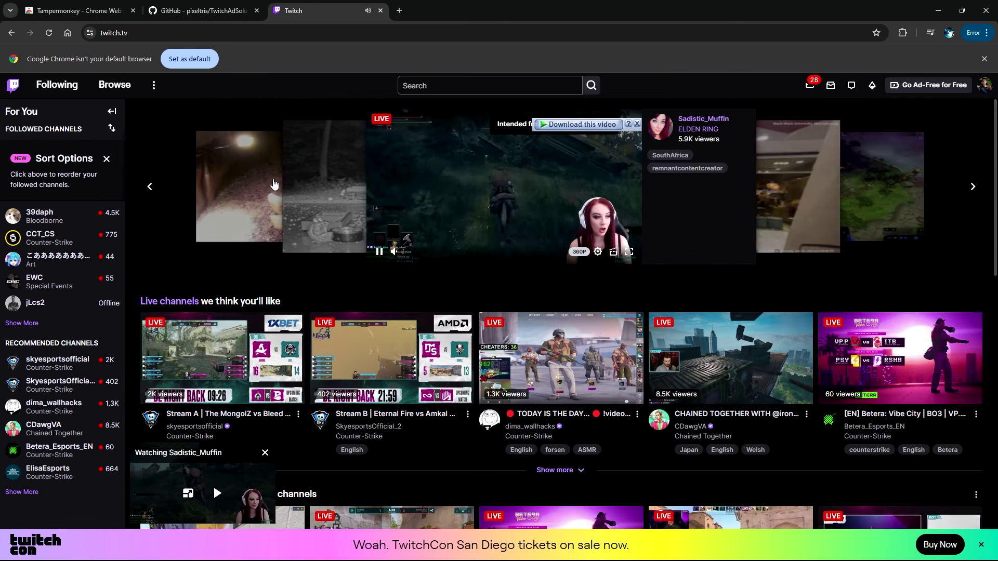
click(379, 251)
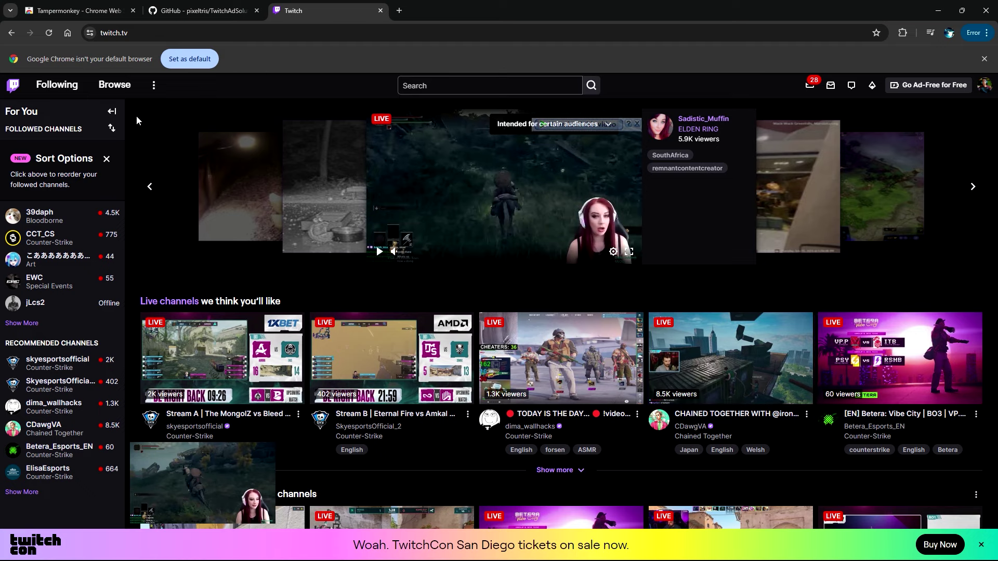
Switch to the GitHub tab and scroll the TwitchAdSolutions README down to the Scripts section
click(198, 8)
mouse_move(283, 89)
scroll(272, 241, down, 2)
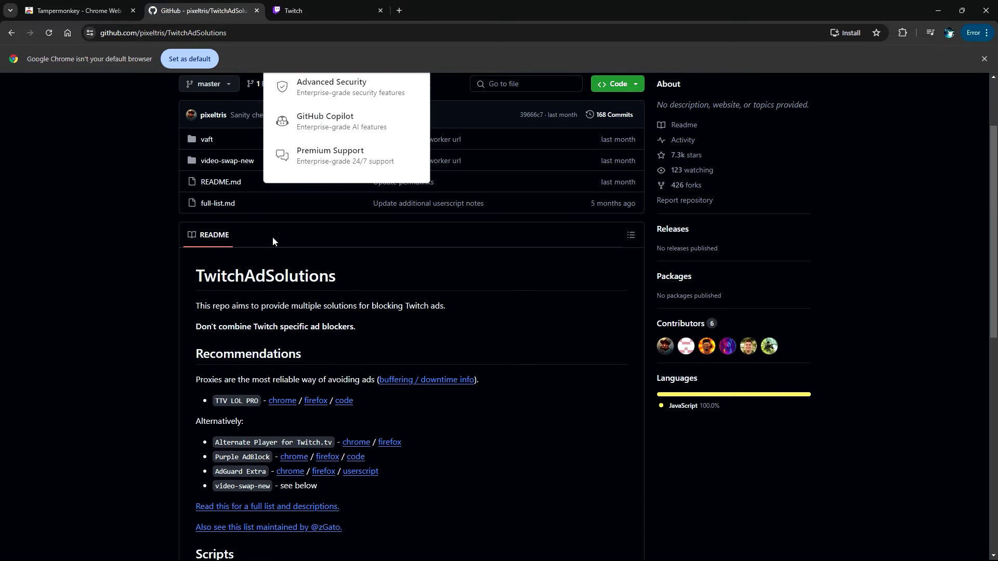
scroll(272, 241, down, 3)
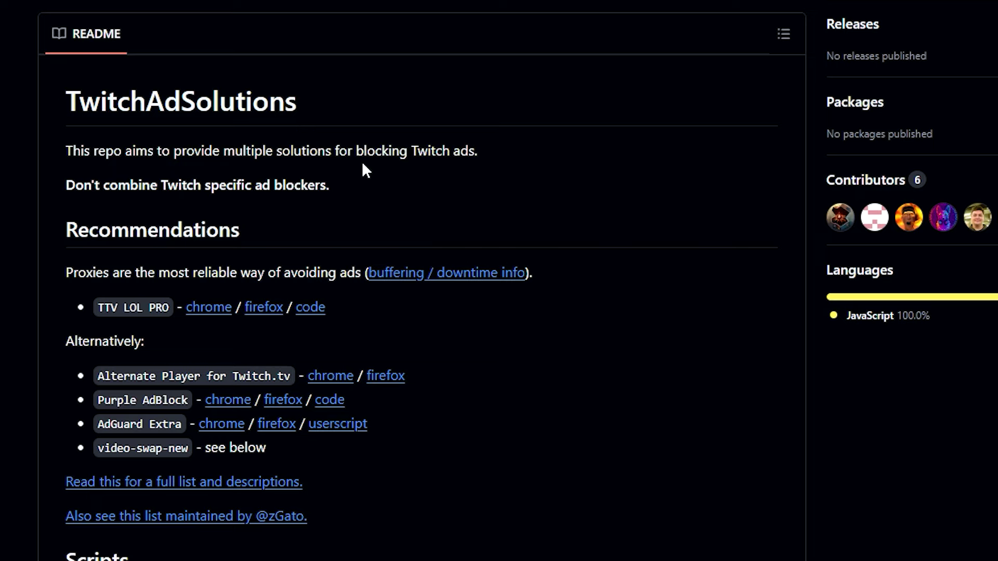
scroll(453, 171, down, 2)
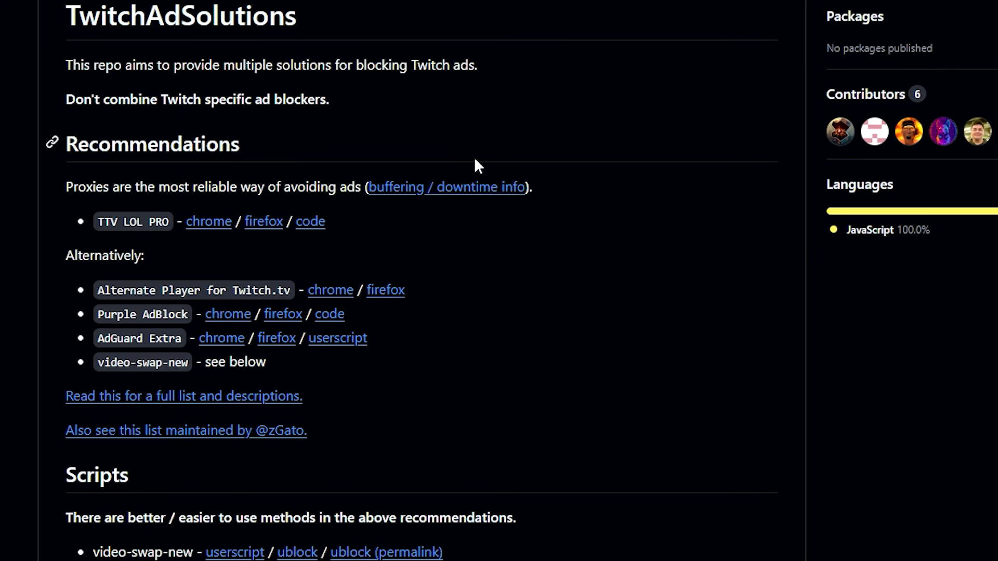
scroll(481, 169, down, 8)
scroll(485, 166, down, 2)
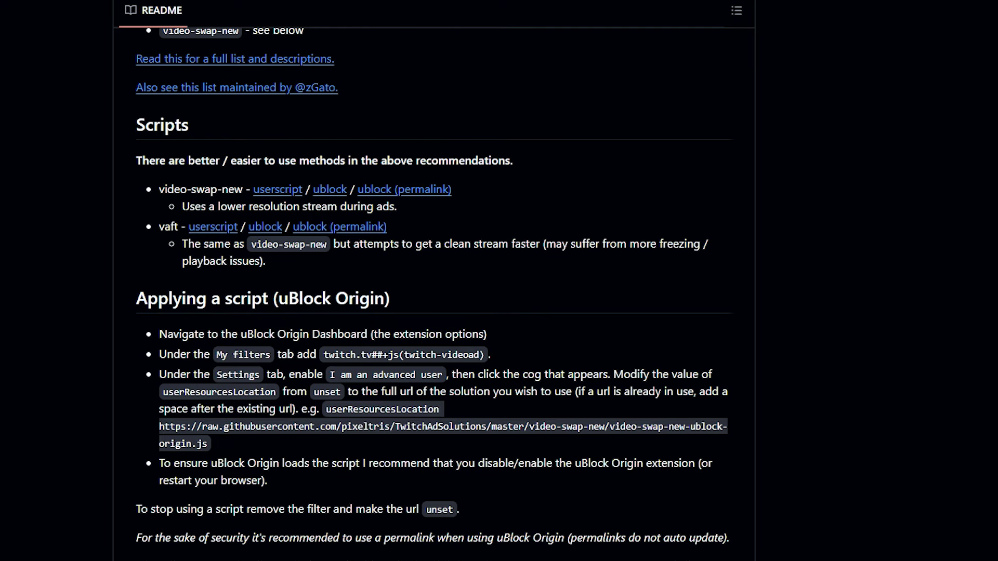
Read the video-swap-new and vaft descriptions, highlighting the vaft freezing and playback warning
drag(196, 208, 322, 207)
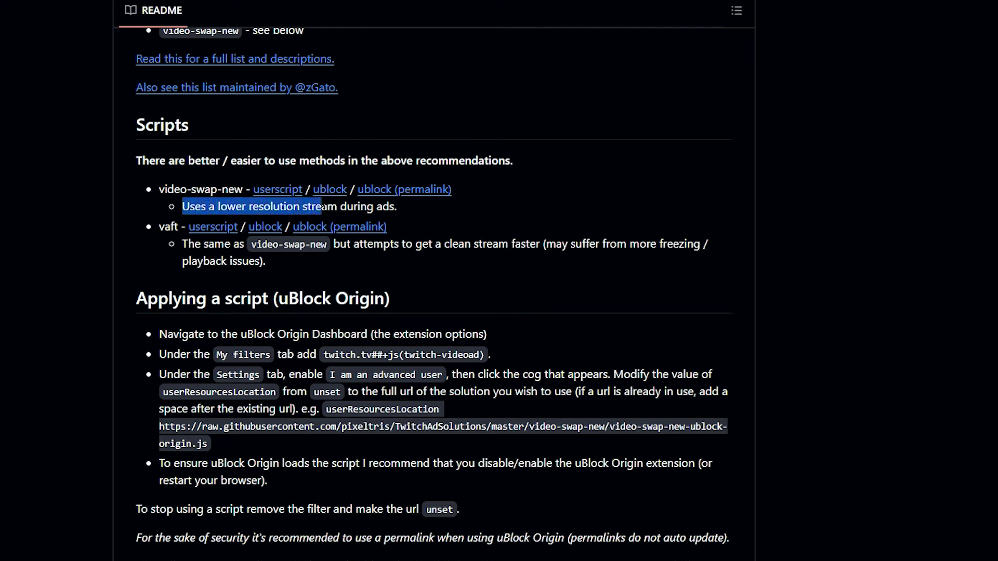
click(255, 221)
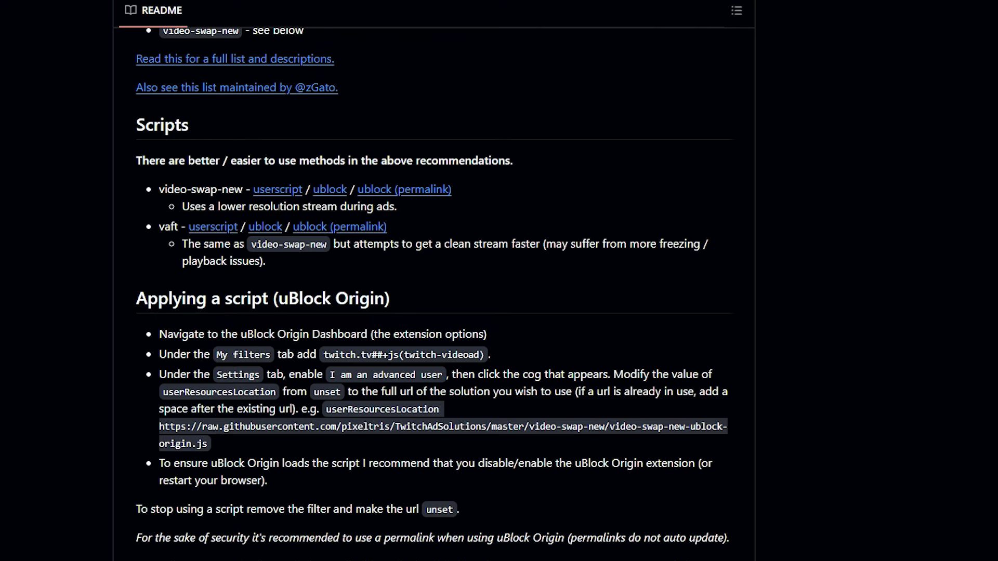
drag(188, 244, 255, 245)
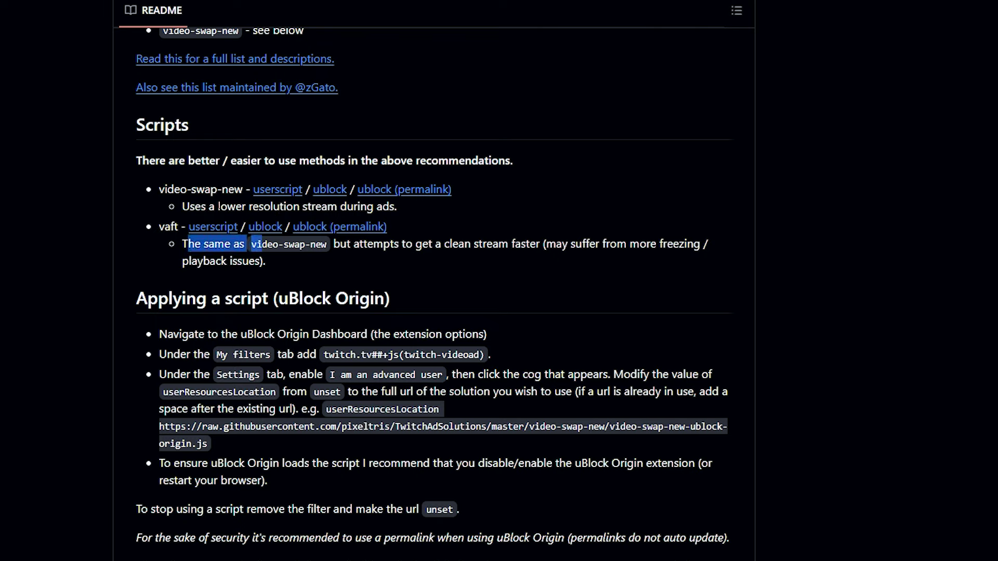
click(367, 259)
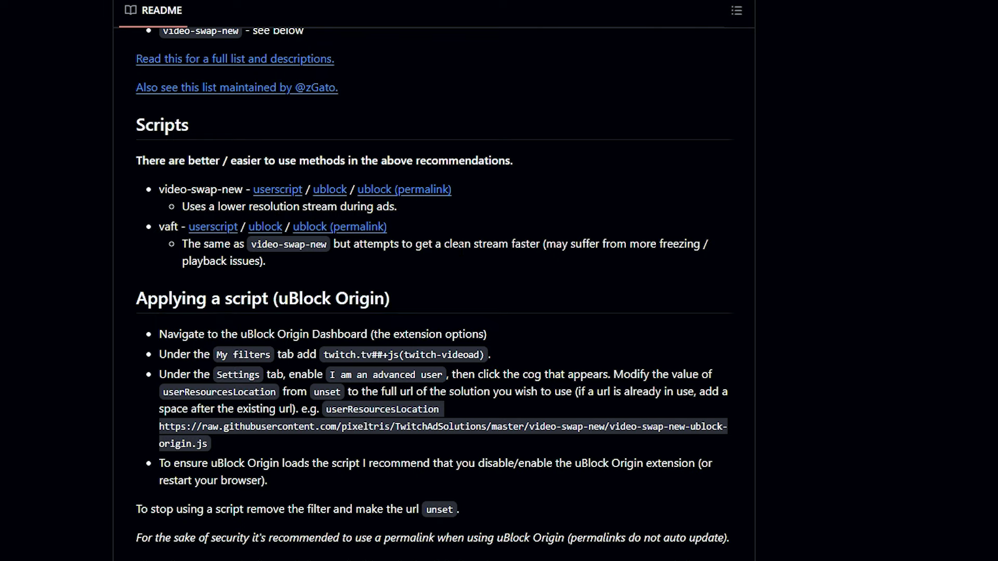
drag(521, 244, 667, 267)
click(667, 266)
Open the video-swap-new userscript link and install TwitchAdSolutions (video-swap-new) v1.28 in Tampermonkey
click(281, 192)
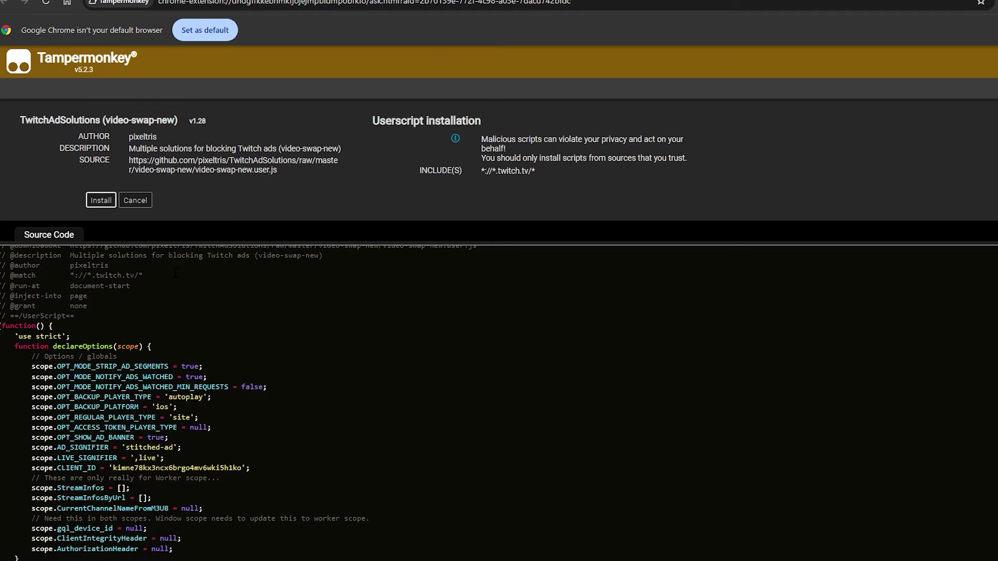
scroll(176, 273, up, 2)
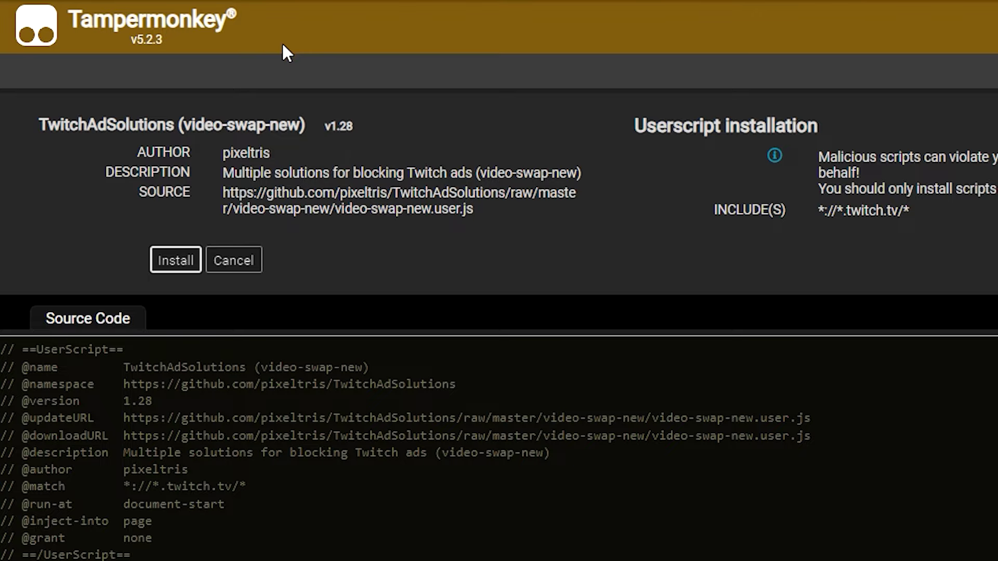
click(175, 261)
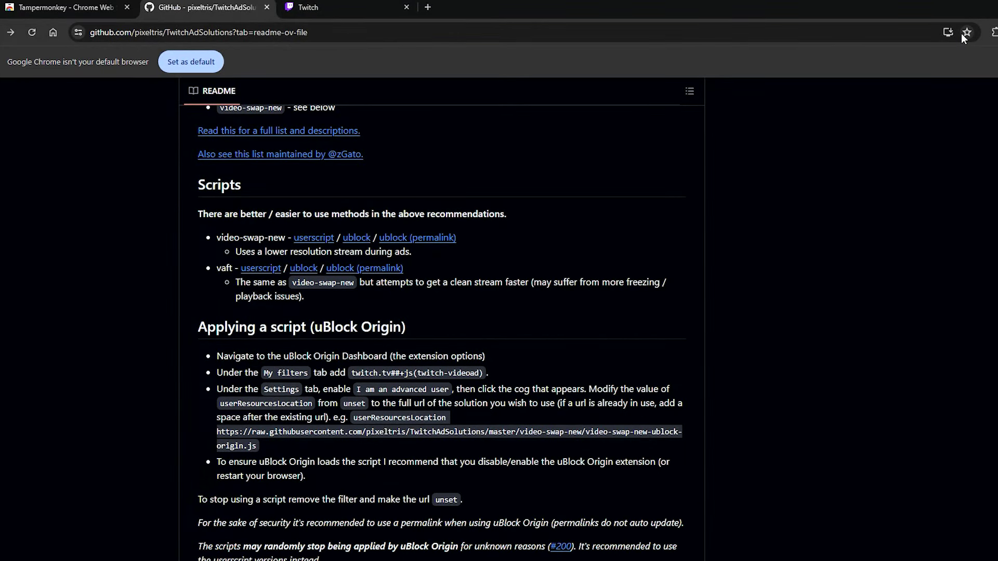
click(993, 32)
On the Tampermonkey dashboard, toggle TwitchAdSolutions (video-swap-new) off and back on so it stays enabled
click(825, 277)
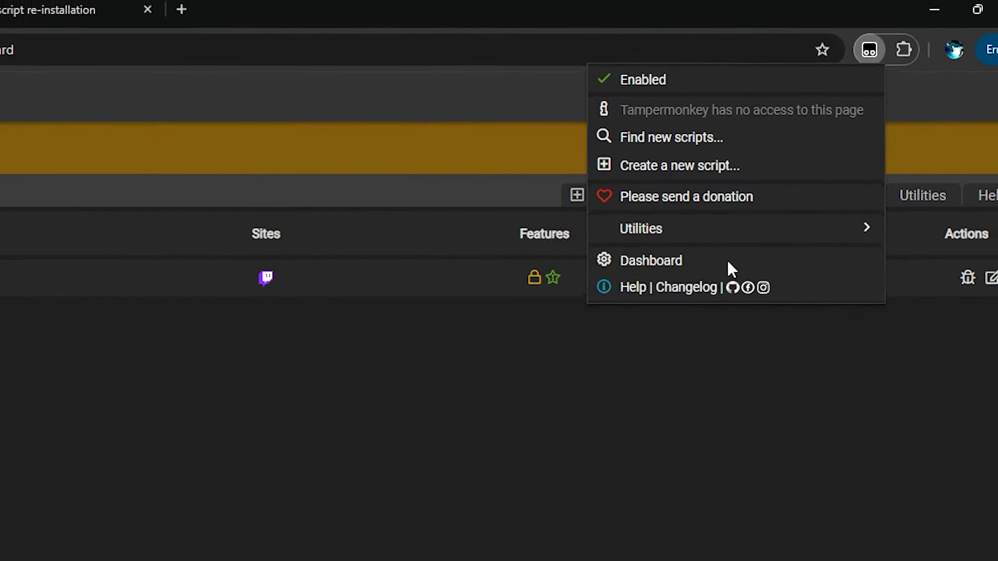
click(731, 268)
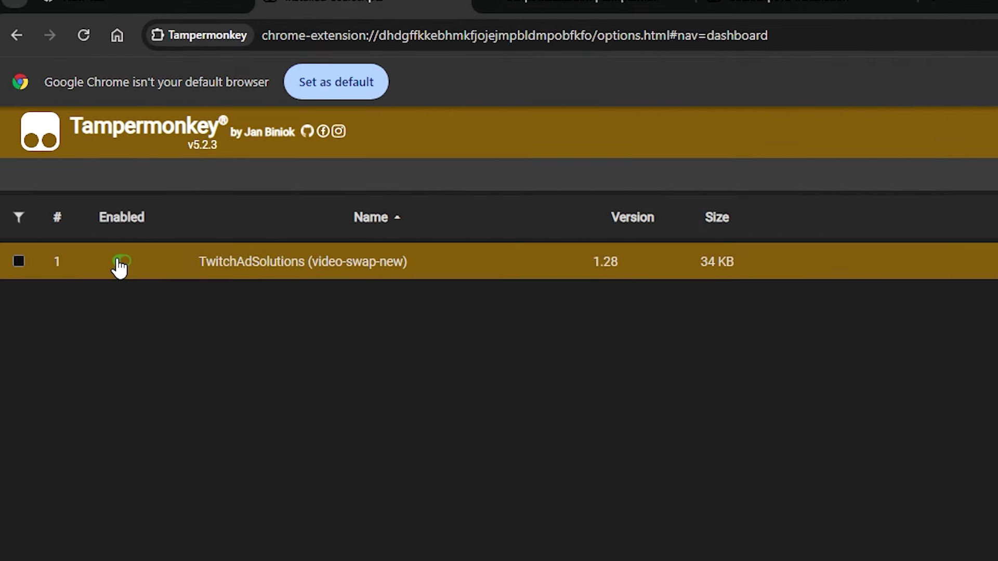
click(127, 263)
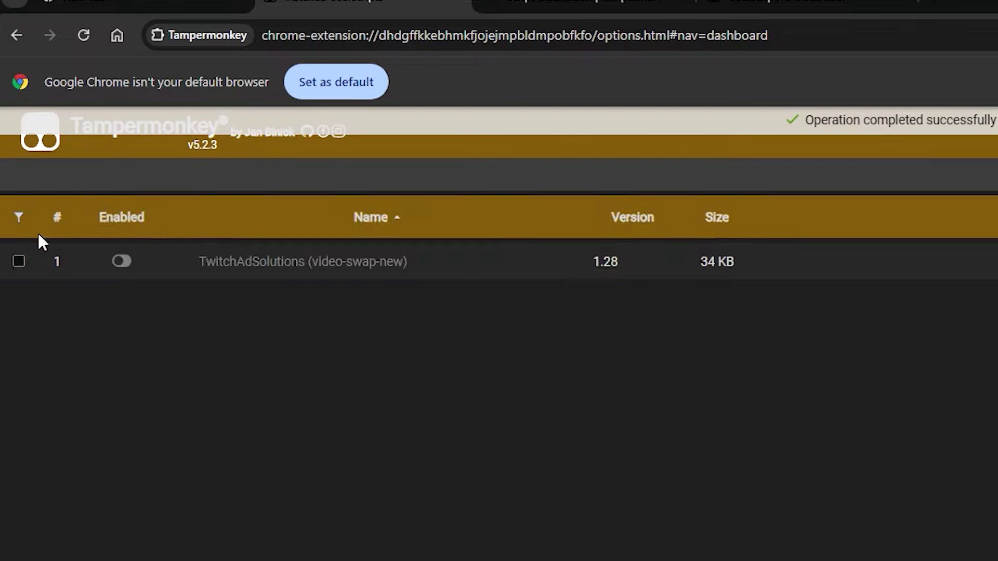
click(122, 262)
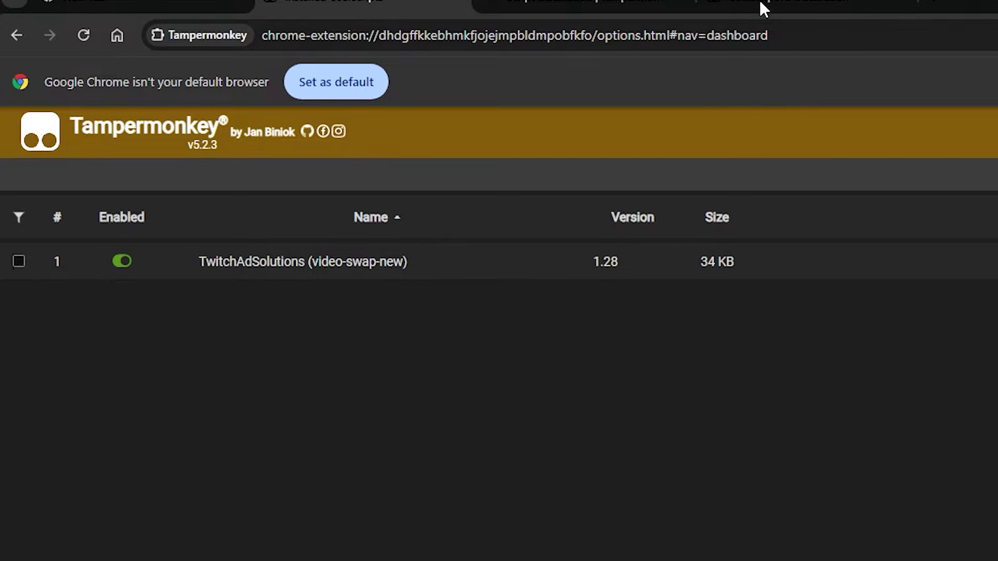
click(632, 6)
click(619, 39)
Go to twitch.tv and open CDawgVA's stream, now playing at 1080p60 with 'Blocking midroll ads' shown
text(tw)
key(Return)
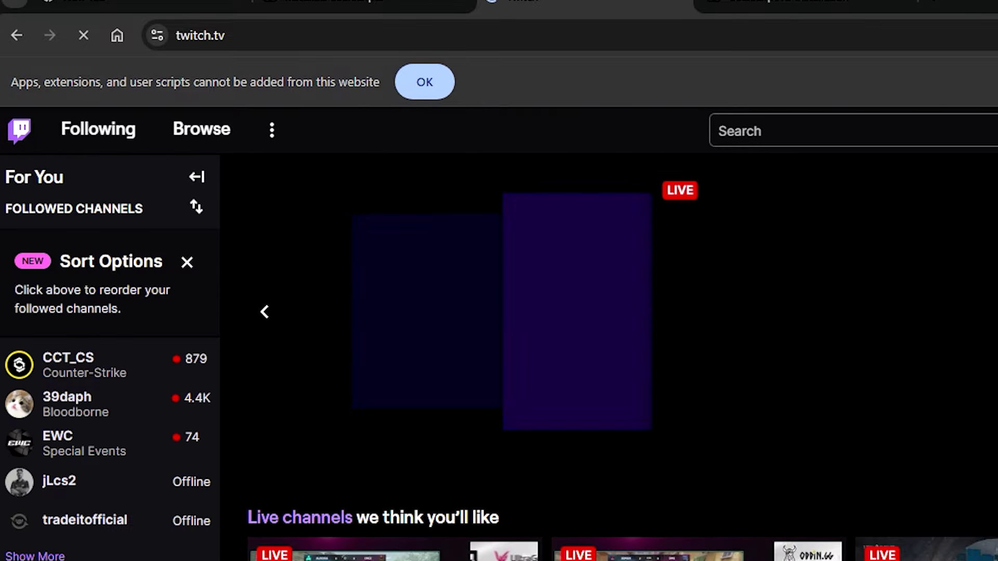
scroll(987, 471, down, 5)
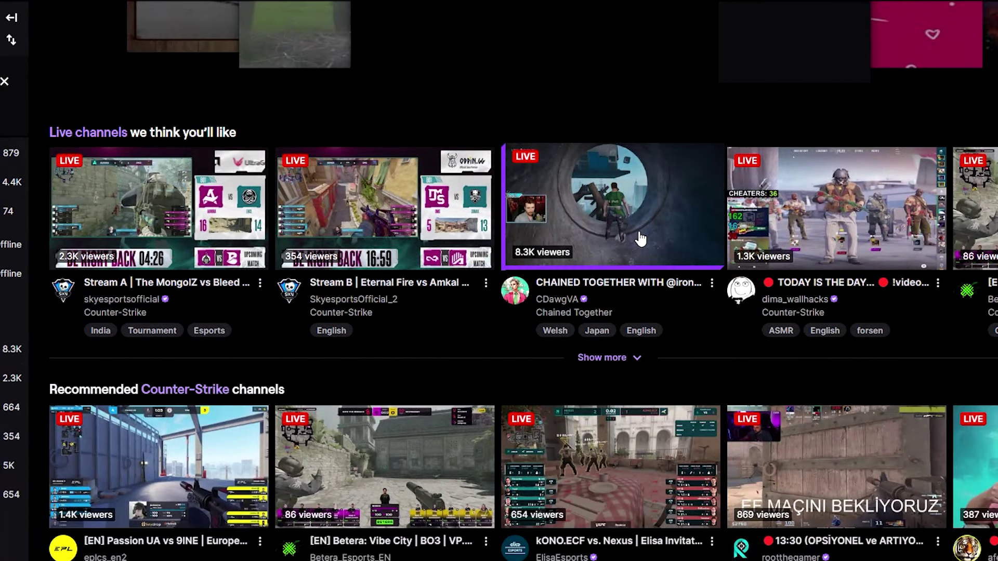
click(641, 240)
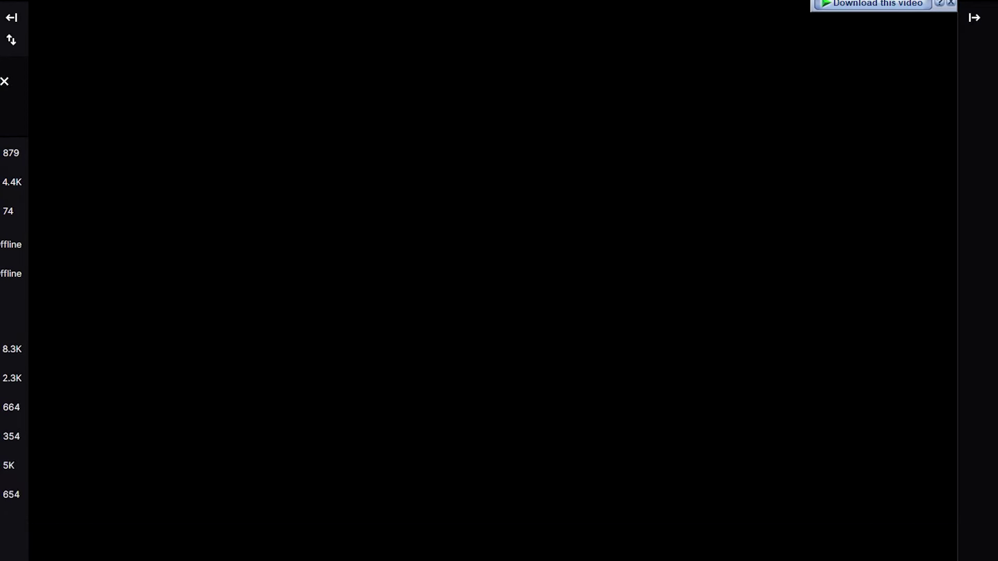
click(950, 4)
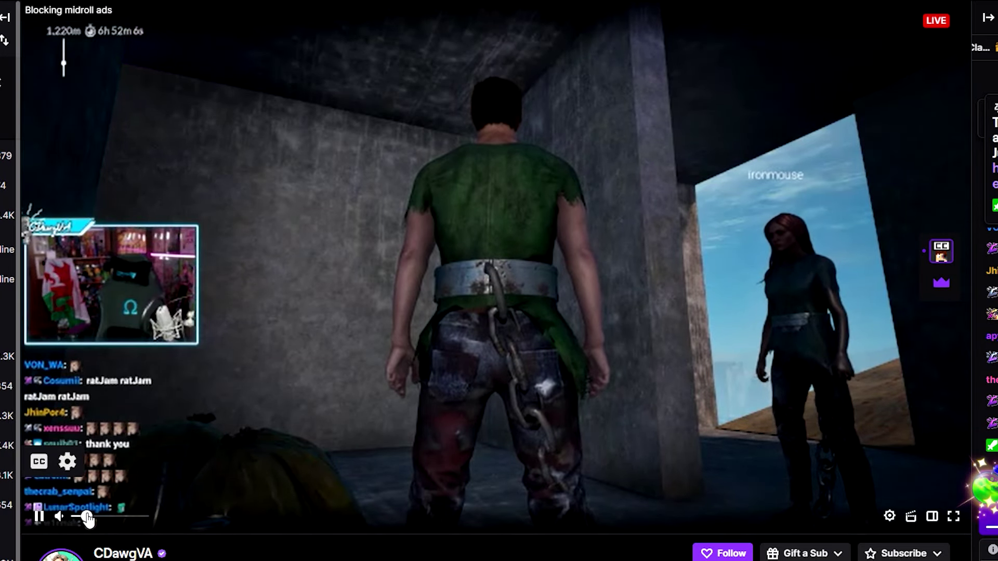
mouse_move(84, 519)
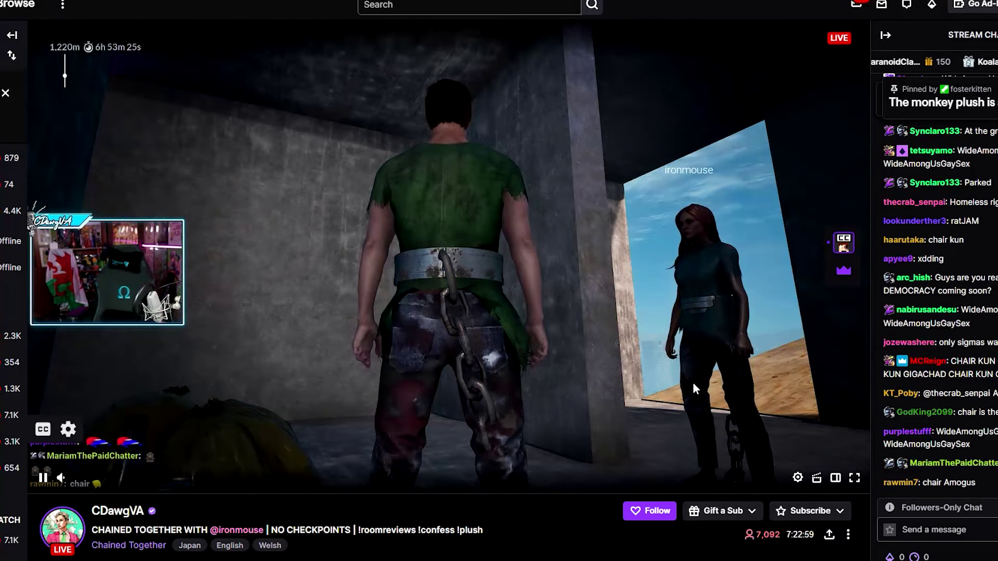
click(797, 478)
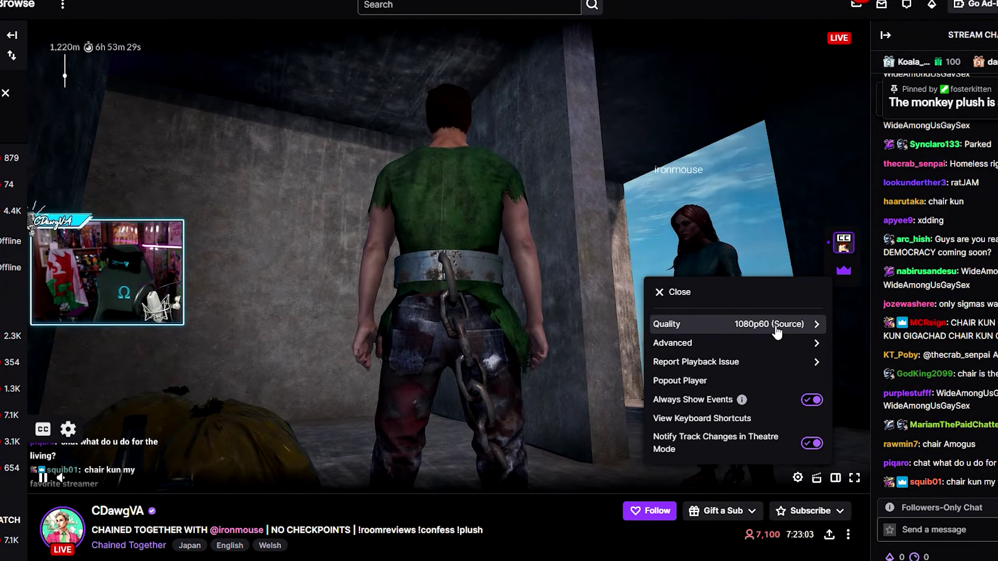
click(489, 509)
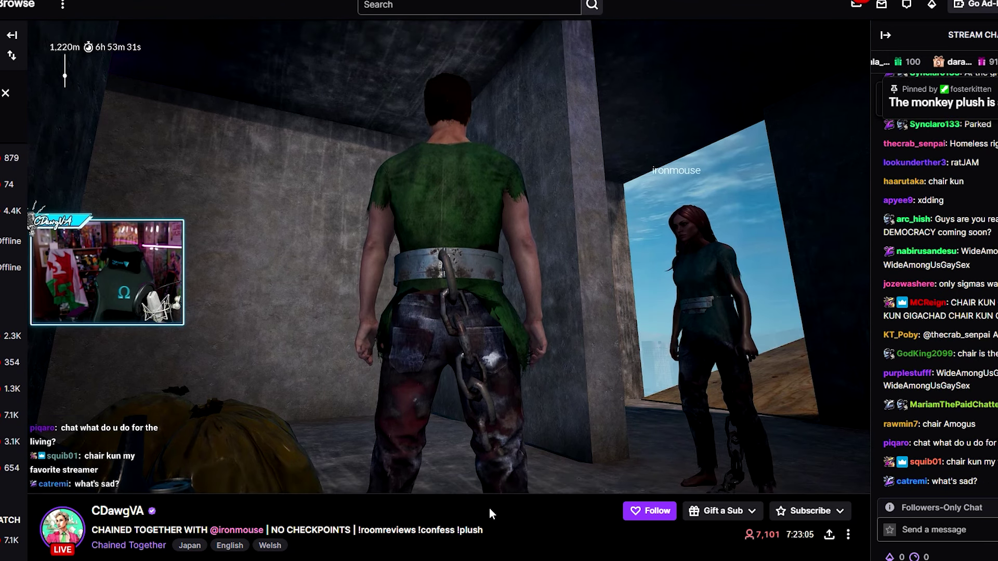